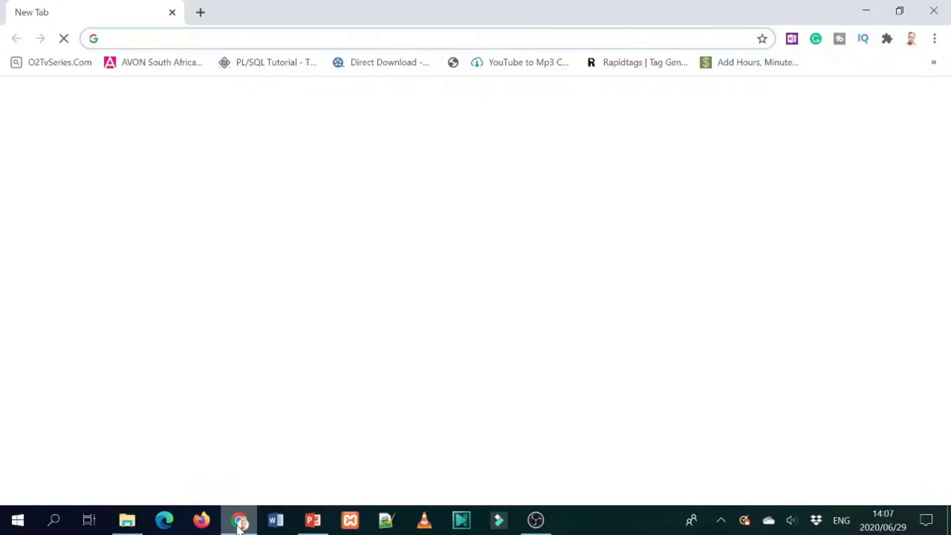
# Start a video upload in YouTube Studio and add the FINAL video from the MAKING AN INTRO folder in 08 - TUBE VIDEOS.
pyautogui.click(300, 401)
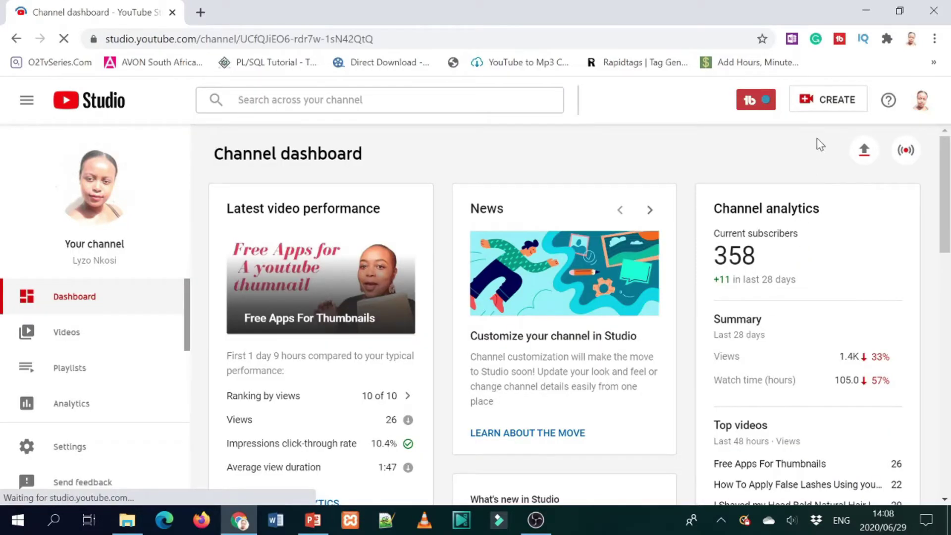
pyautogui.click(864, 154)
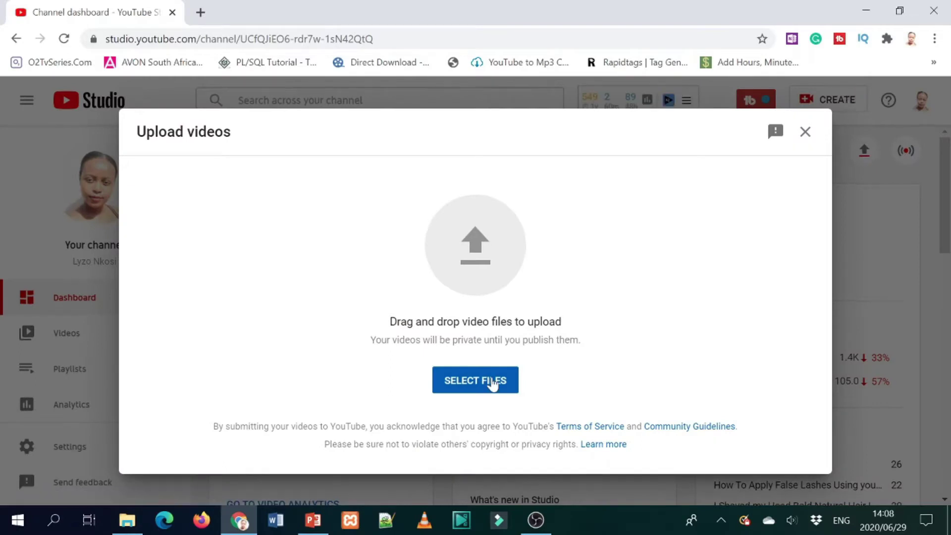
pyautogui.click(141, 527)
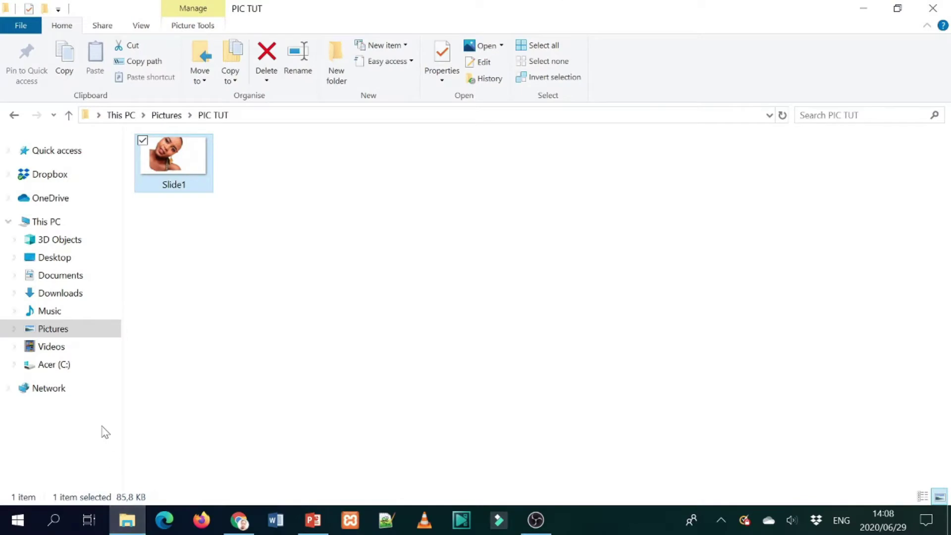
pyautogui.click(76, 347)
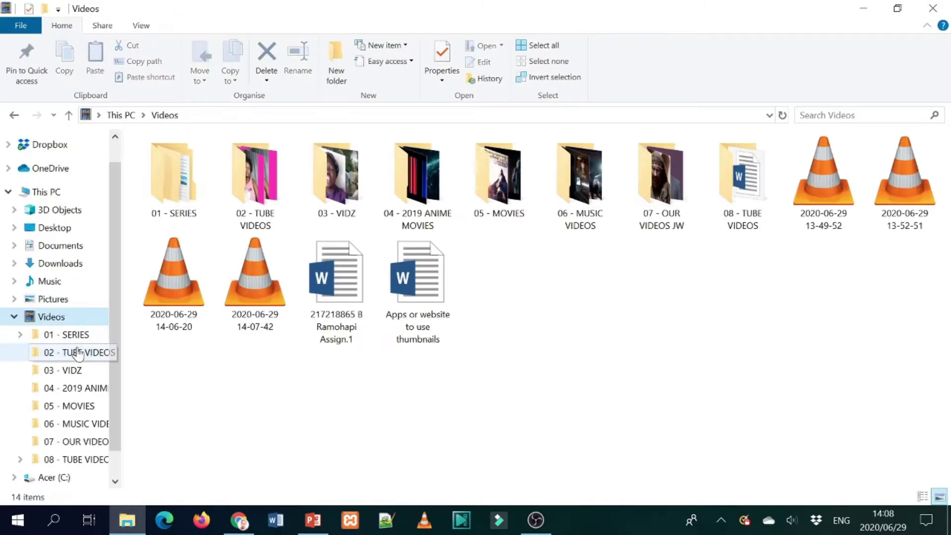
pyautogui.doubleClick(743, 223)
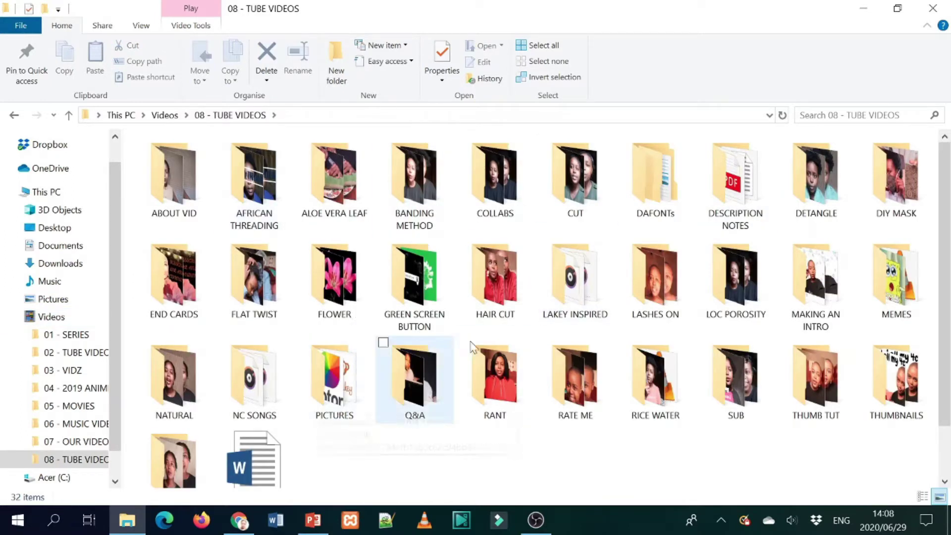
pyautogui.doubleClick(789, 283)
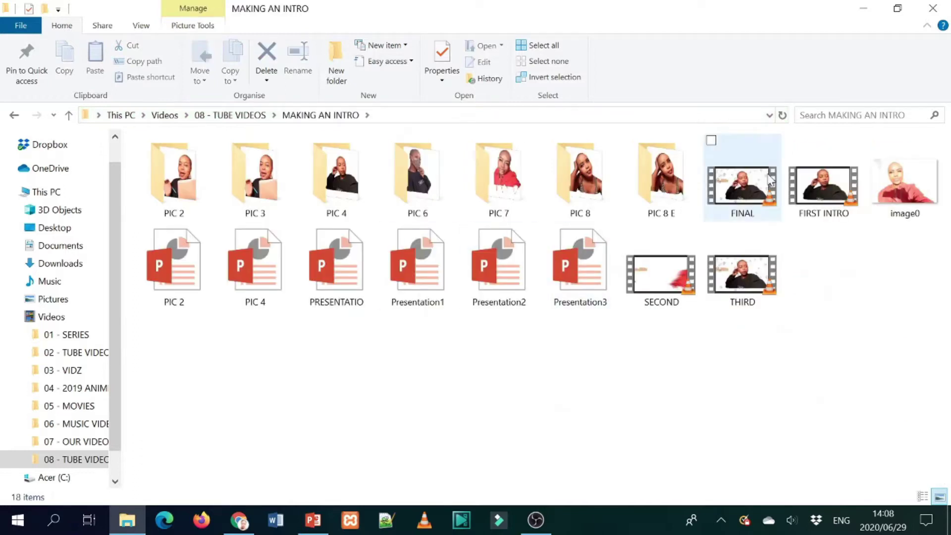
pyautogui.moveTo(758, 190); pyautogui.dragTo(492, 263)
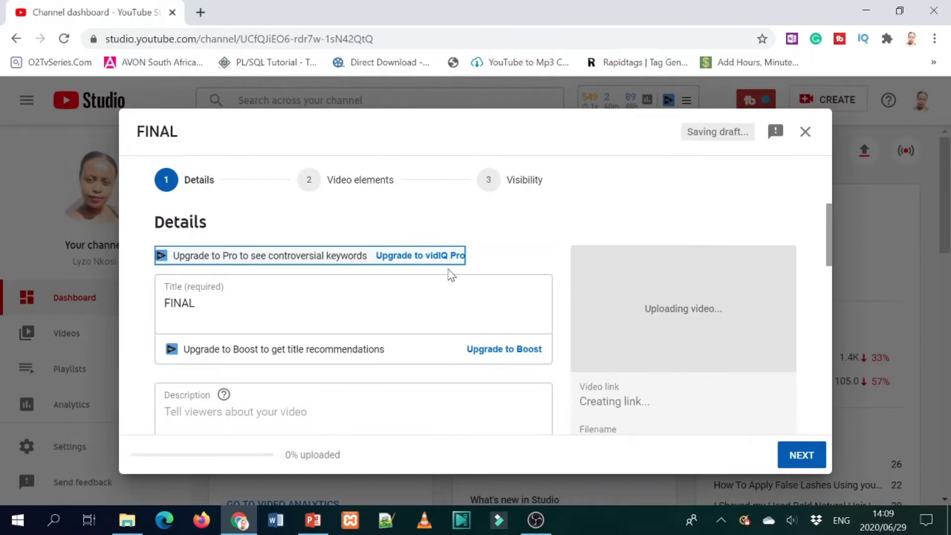
# Replace the video's title with "How to make an intro for your youtube video".
pyautogui.press('End')
pyautogui.press('BackSpace')
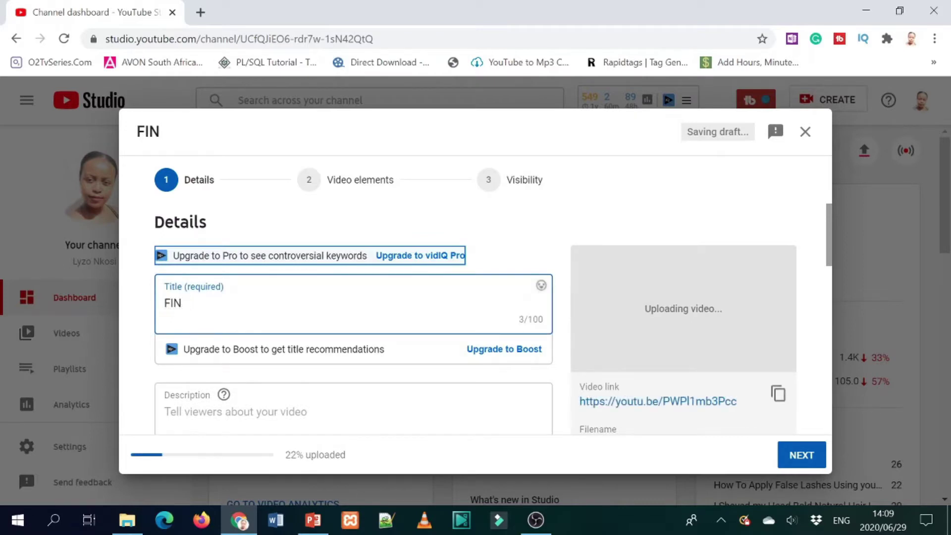
pyautogui.press('BackSpace')
pyautogui.press('BackSpace')
pyautogui.press('BackSpace')
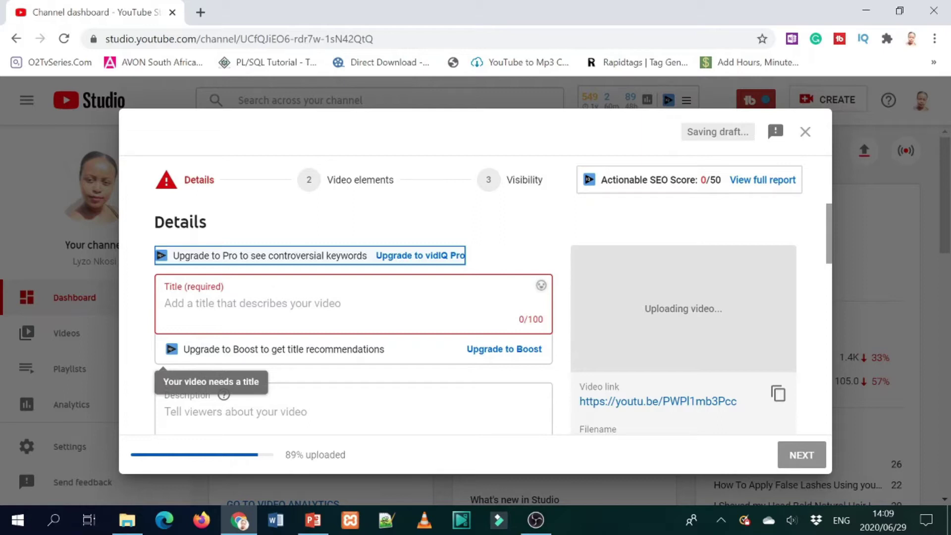
pyautogui.write('H')
pyautogui.press('capslock')
pyautogui.write('ow to make an into')
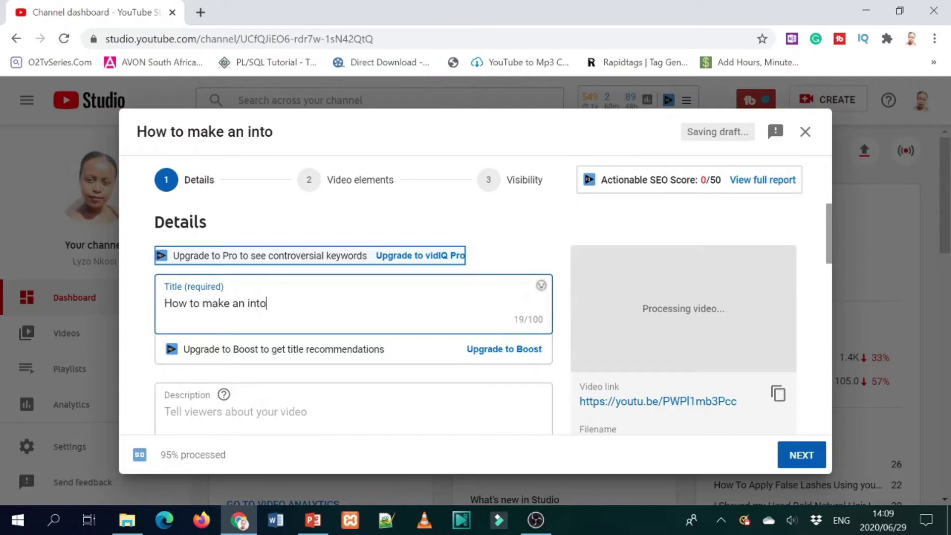
pyautogui.press('BackSpace')
pyautogui.write('ro for ypyr')
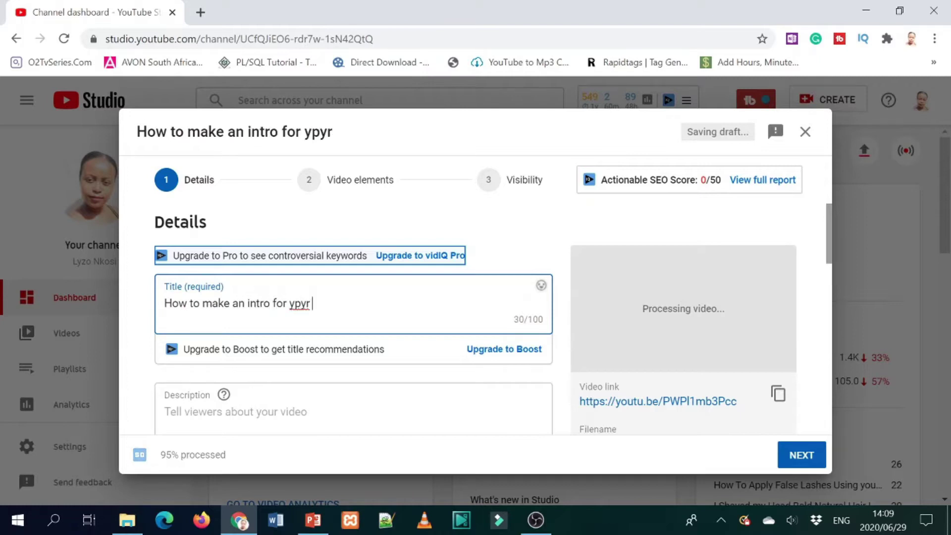
pyautogui.press('BackSpace')
pyautogui.press('BackSpace')
pyautogui.press('BackSpace')
pyautogui.write('our you')
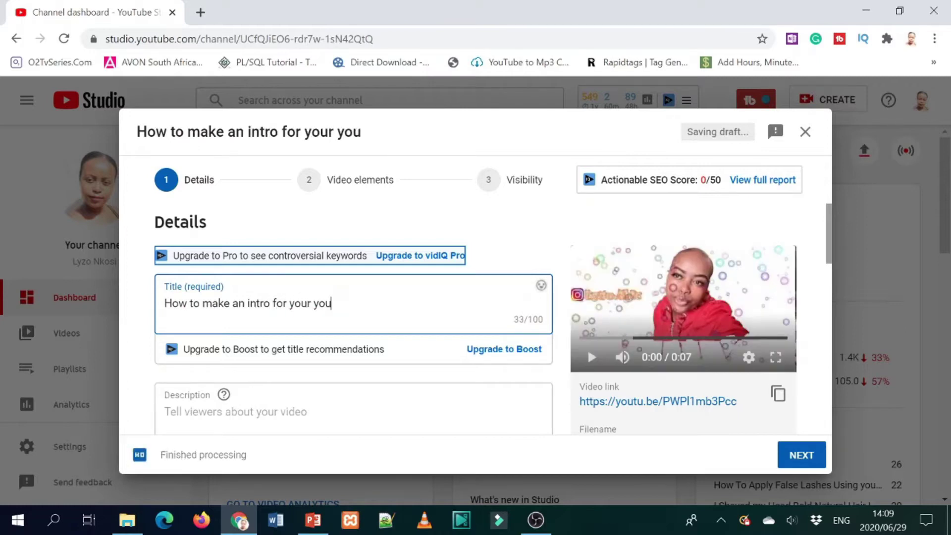
pyautogui.write('tube video')
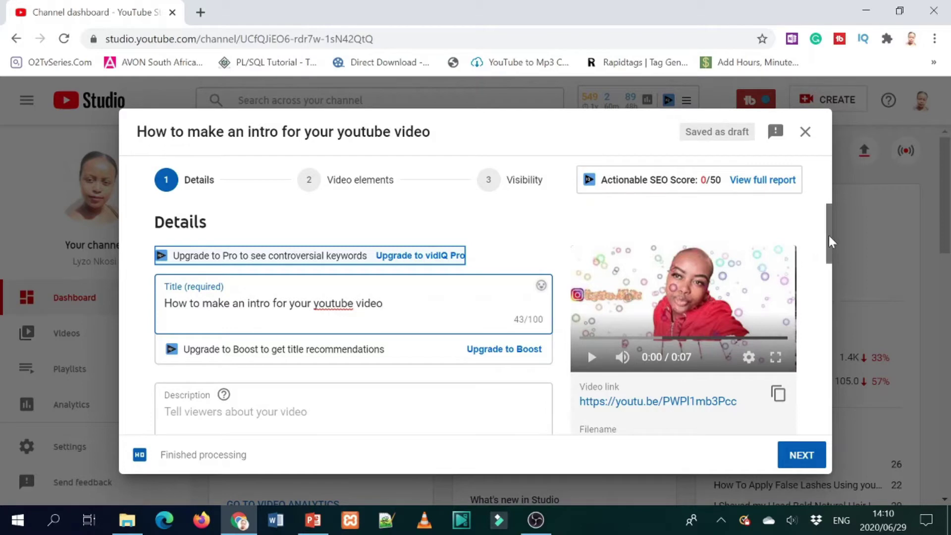
pyautogui.moveTo(830, 241); pyautogui.dragTo(840, 276)
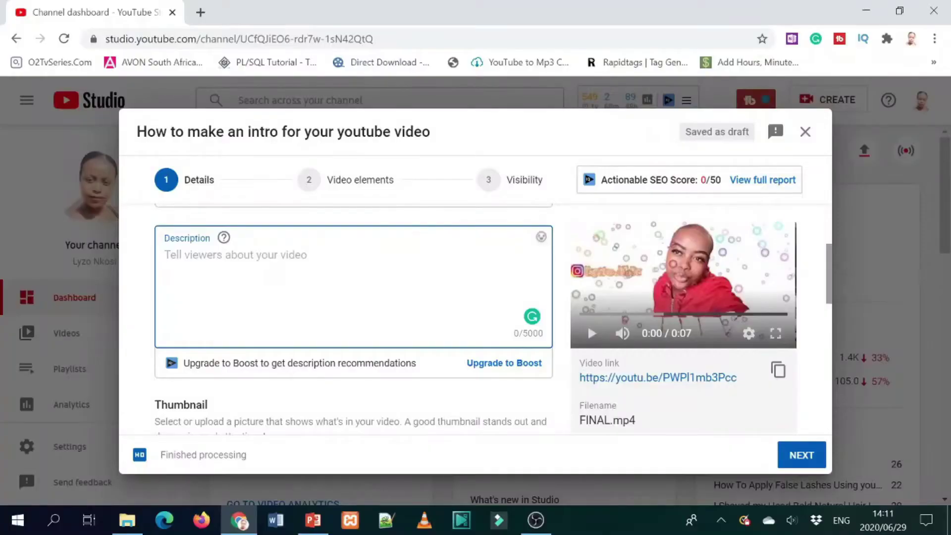
pyautogui.write('#i')
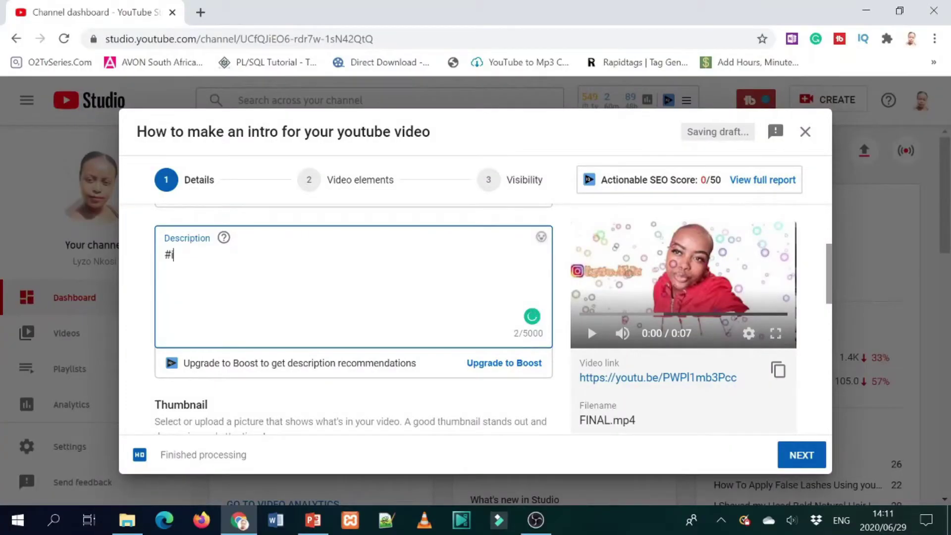
pyautogui.press('BackSpace')
pyautogui.press('BackSpace')
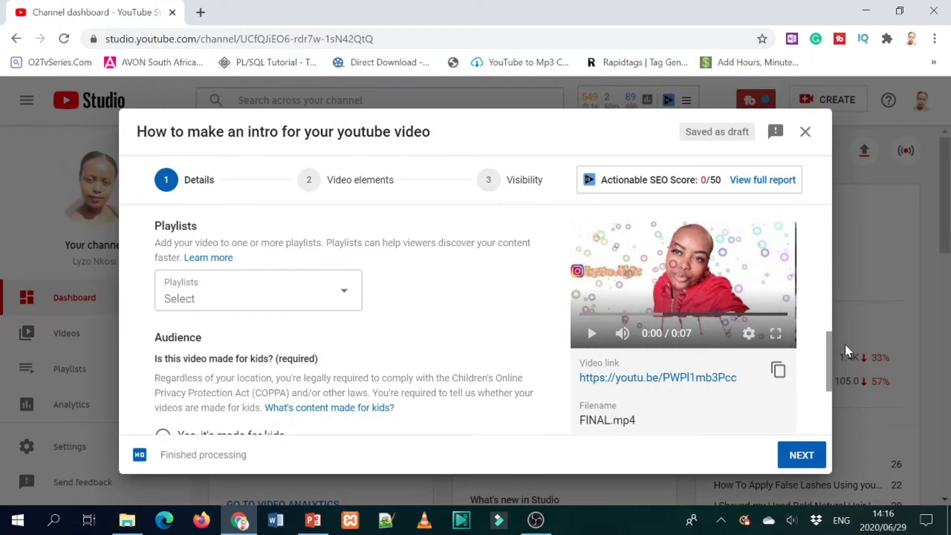
# Examine the playlists the video could be added to, without choosing one.
pyautogui.click(346, 297)
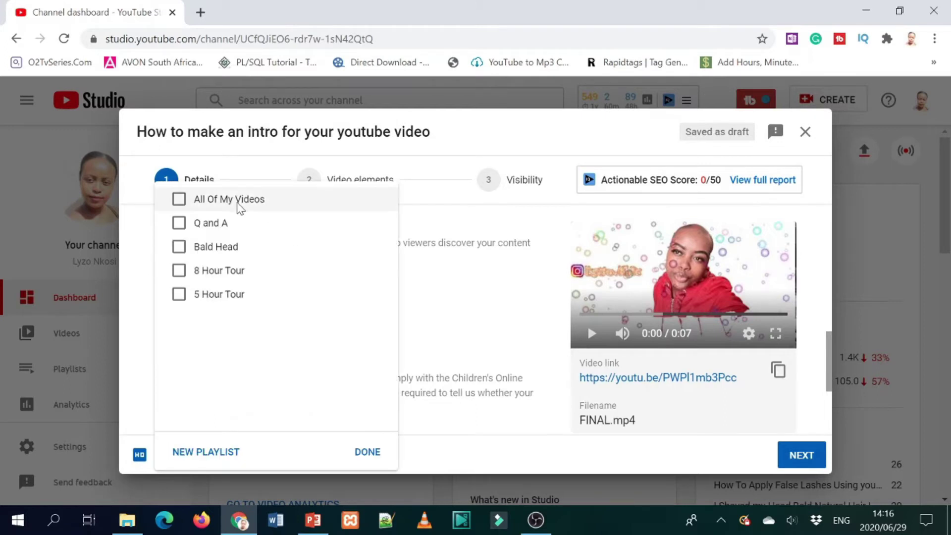
pyautogui.click(449, 312)
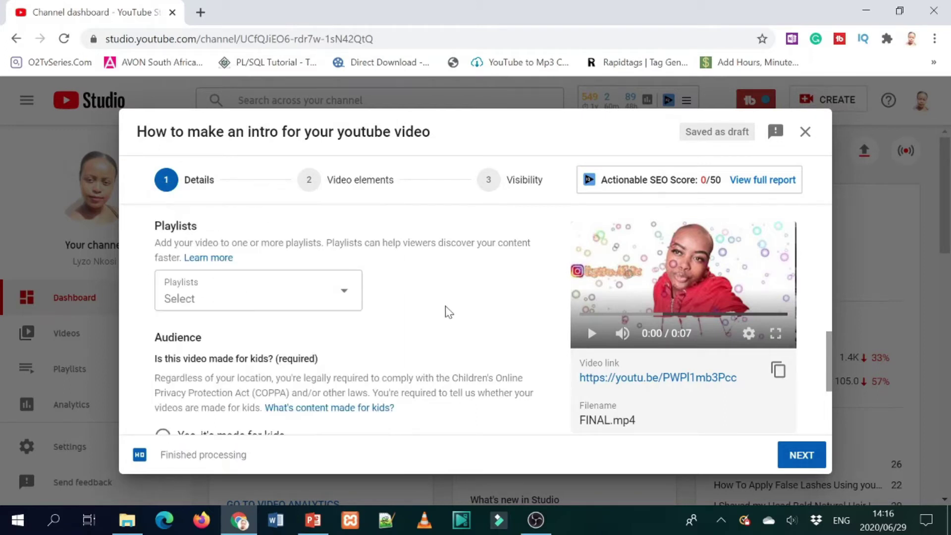
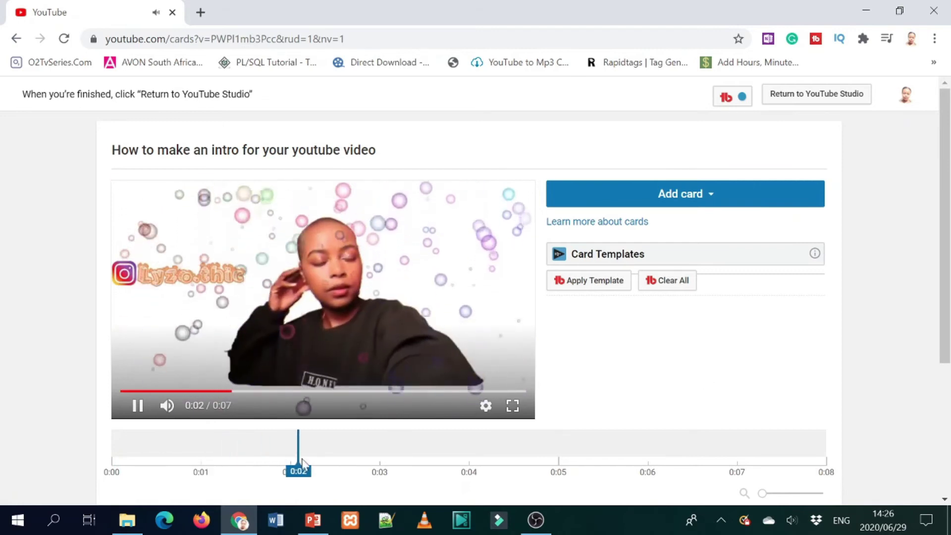
# Pause the preview at 0:03 and create a video card there promoting the Free Apps For Thumbnails upload.
pyautogui.click(138, 405)
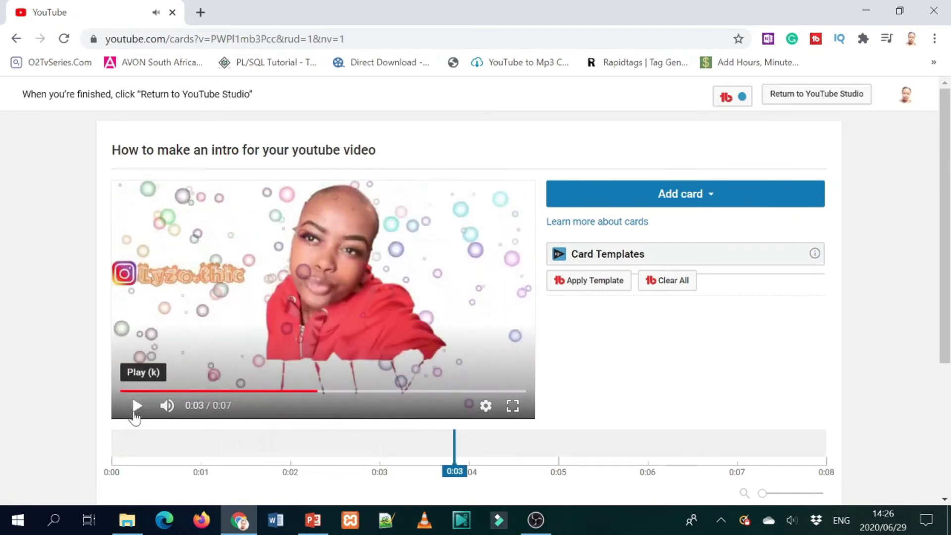
pyautogui.moveTo(945, 194); pyautogui.dragTo(949, 230)
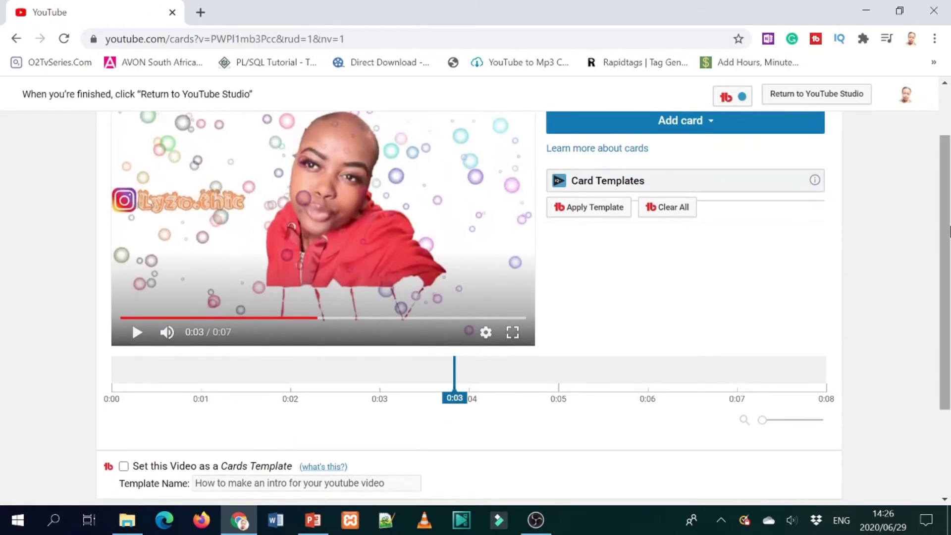
pyautogui.click(712, 123)
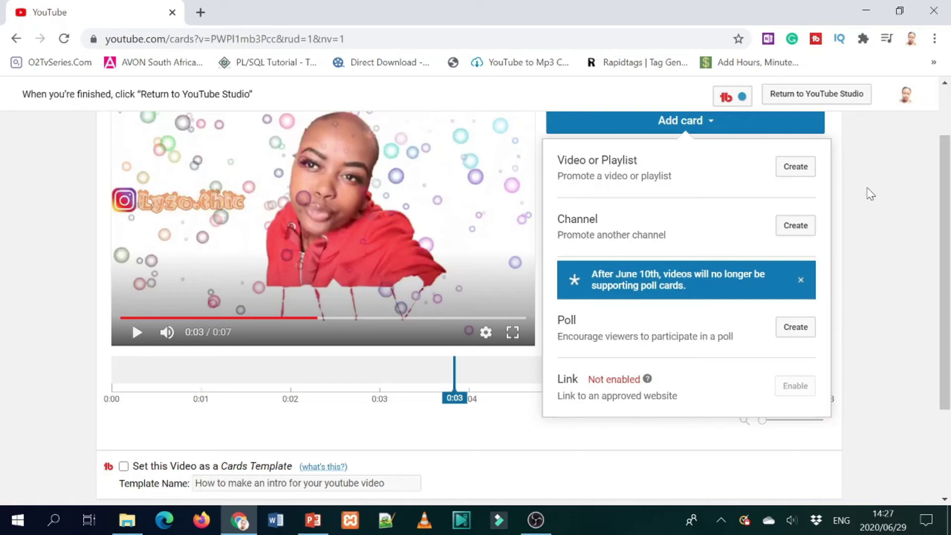
pyautogui.click(798, 167)
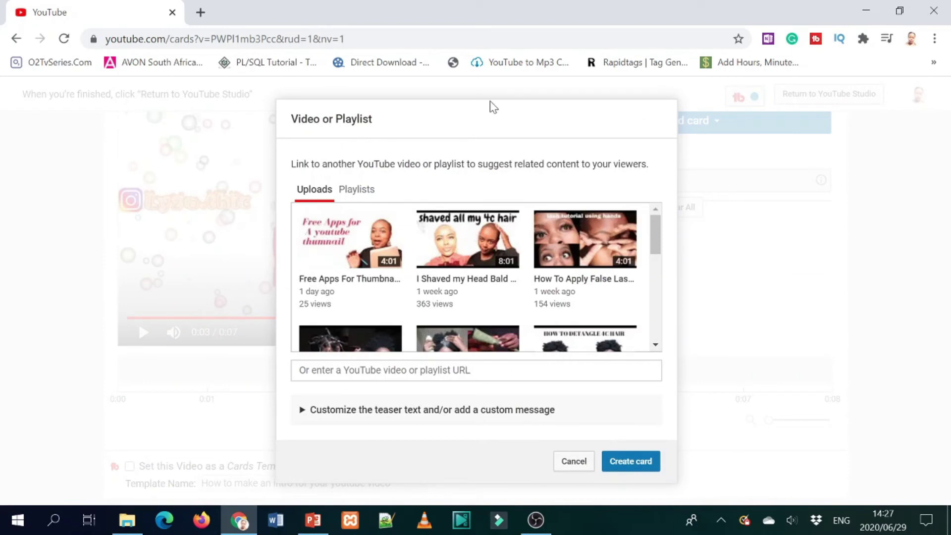
pyautogui.click(350, 267)
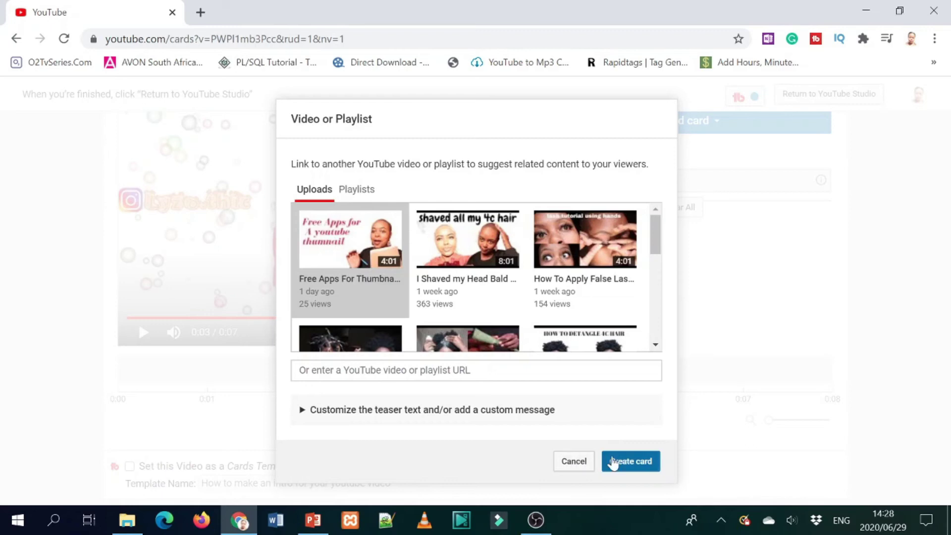
pyautogui.click(629, 466)
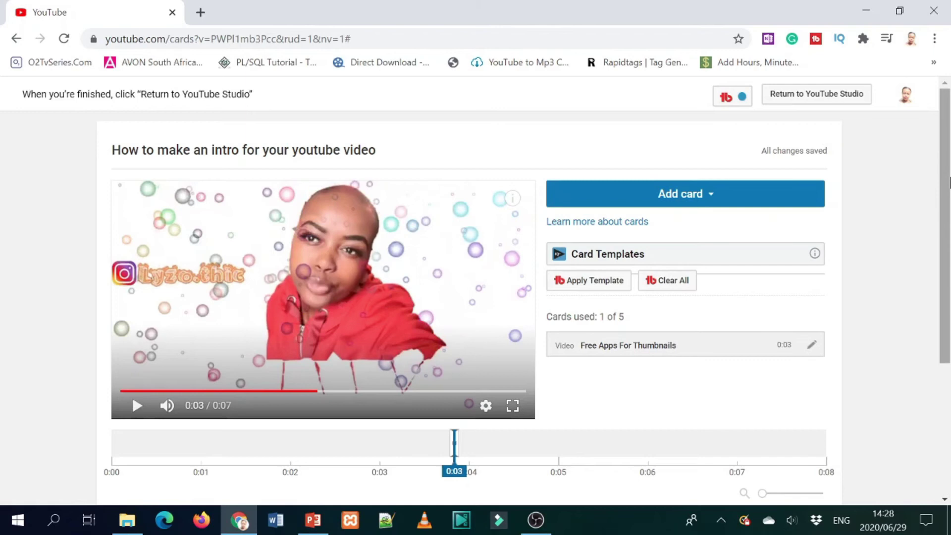
pyautogui.scroll(-1, 946, 183)
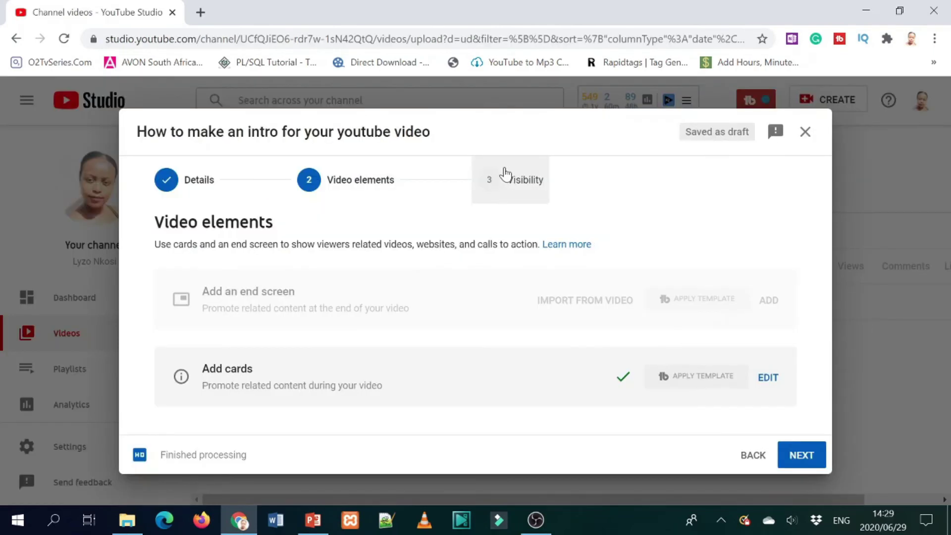
# Go to the Visibility stage, choose Schedule for publishing the video, and review the scheduling options and pre-publish checks.
pyautogui.click(510, 182)
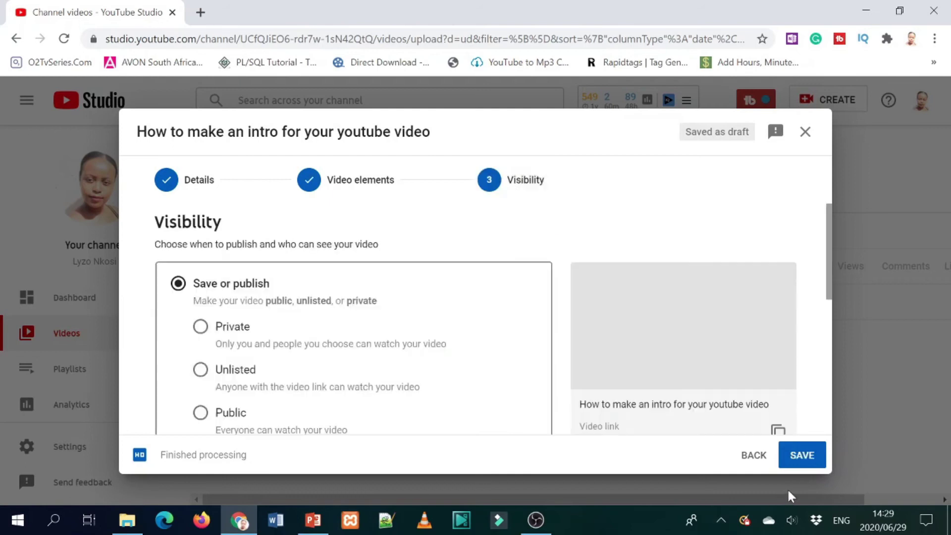
pyautogui.moveTo(827, 245); pyautogui.dragTo(835, 275)
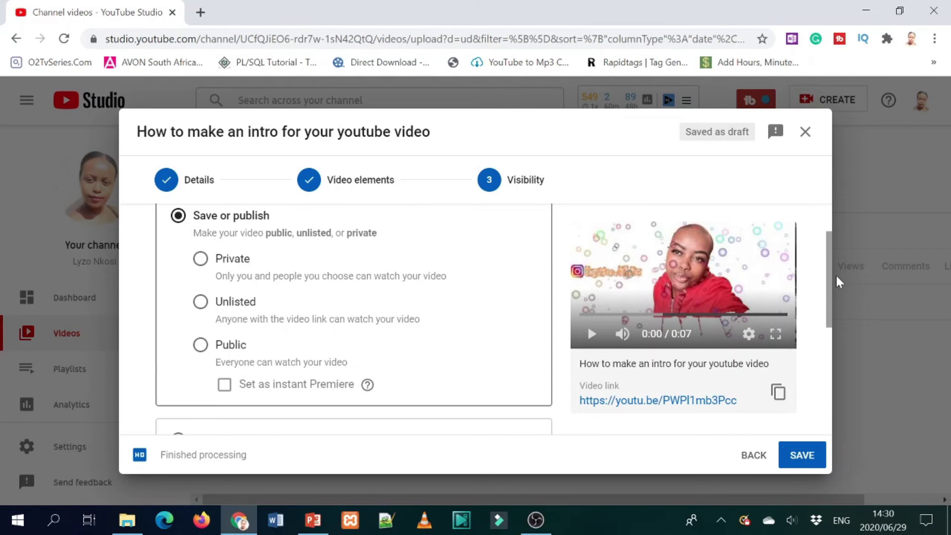
pyautogui.moveTo(827, 275); pyautogui.dragTo(836, 333)
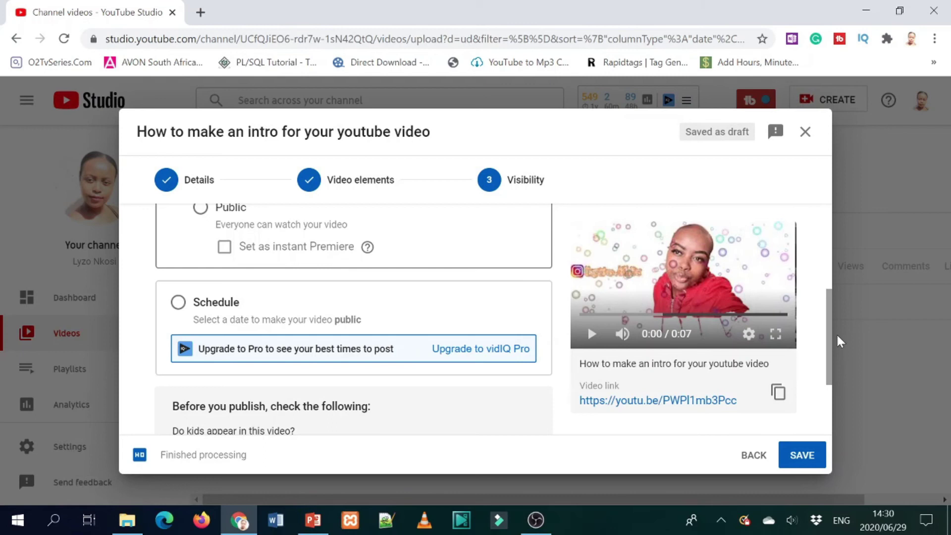
pyautogui.click(181, 303)
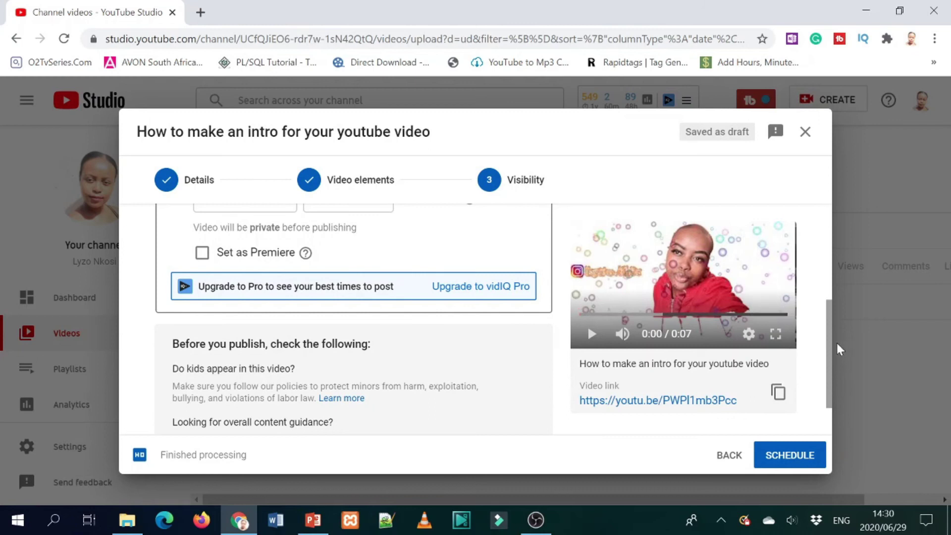
pyautogui.moveTo(831, 353); pyautogui.dragTo(829, 300)
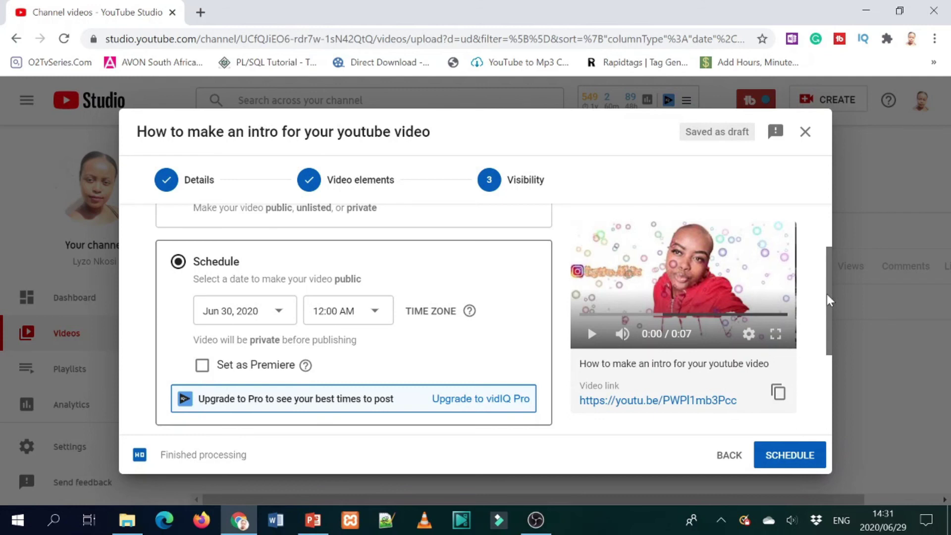
pyautogui.scroll(2, 830, 300)
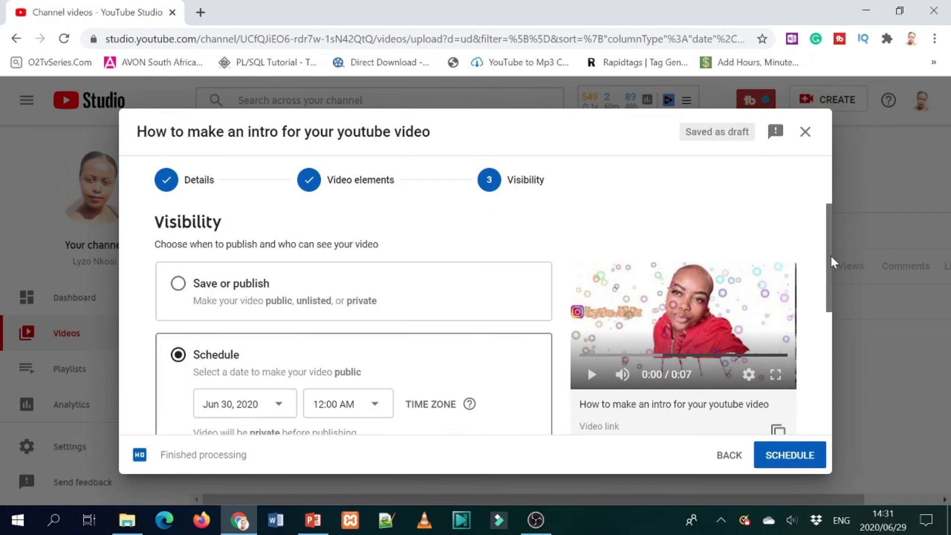
pyautogui.moveTo(830, 263); pyautogui.dragTo(823, 415)
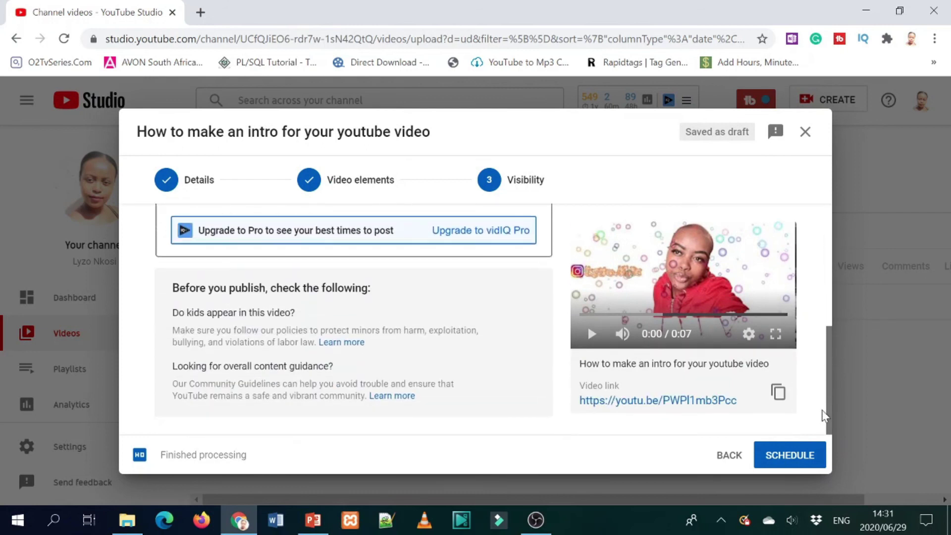